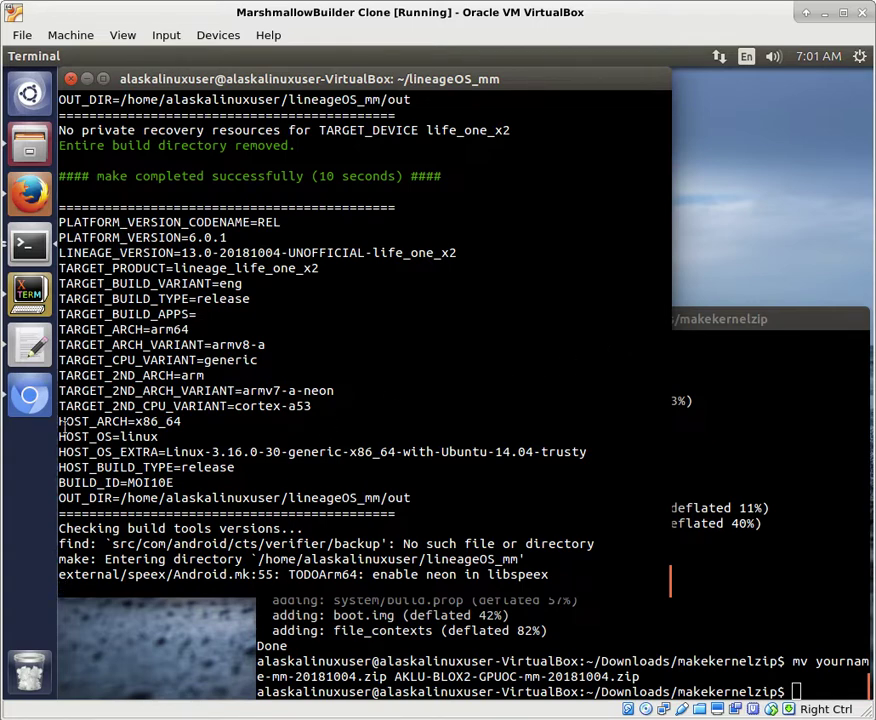
Bring Chromium with the Google results for the developer's GitLab account to the front
click(30, 396)
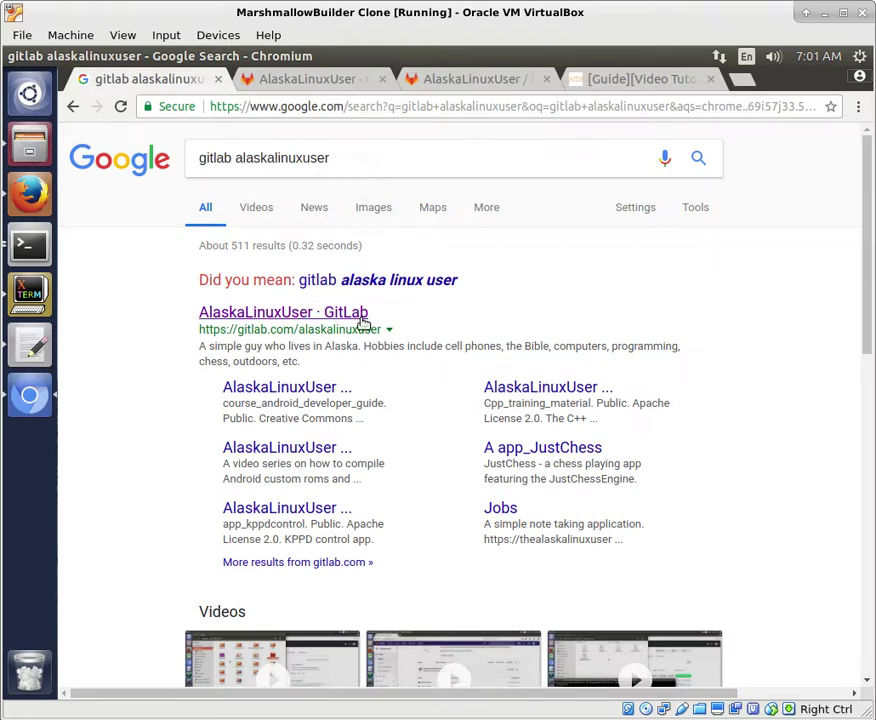
Show the GitLab profile tab listing pushes to android_kernel_blu_life_one_x2 and HD_KernelModification64
click(280, 84)
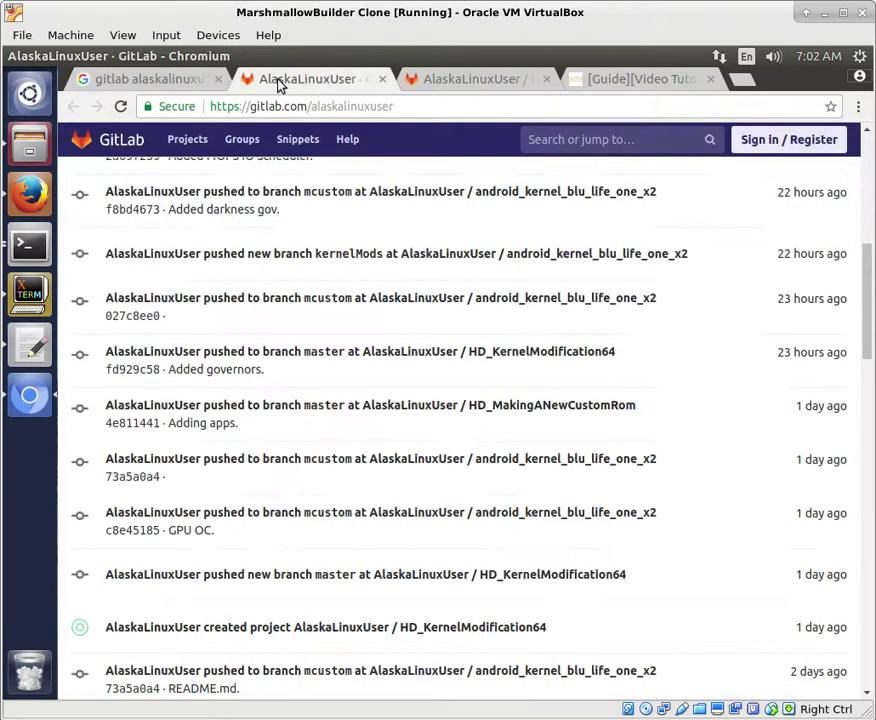
scroll(642, 362, down, 3)
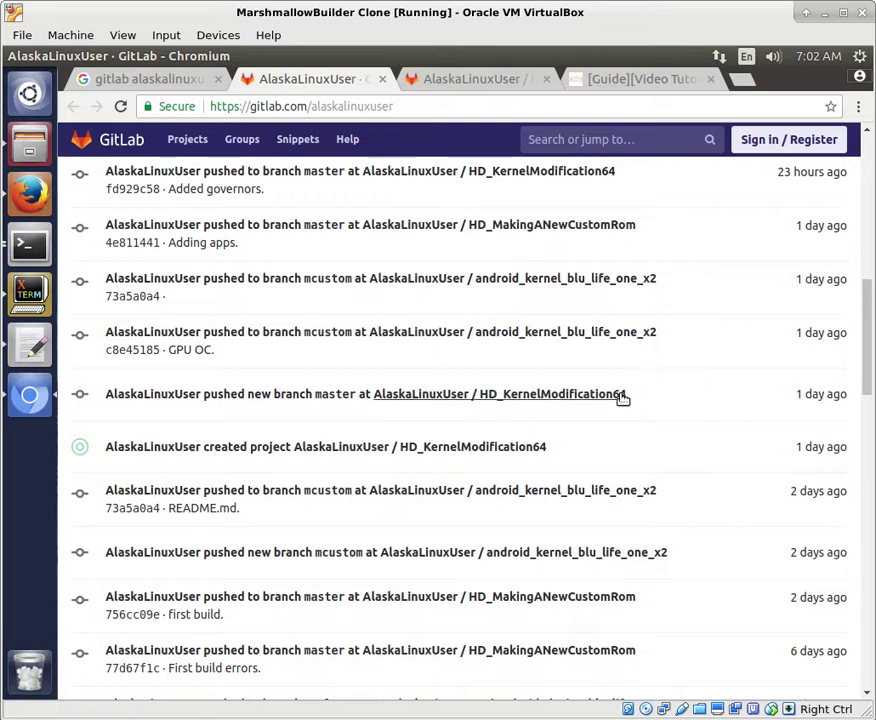
scroll(618, 404, up, 2)
click(446, 84)
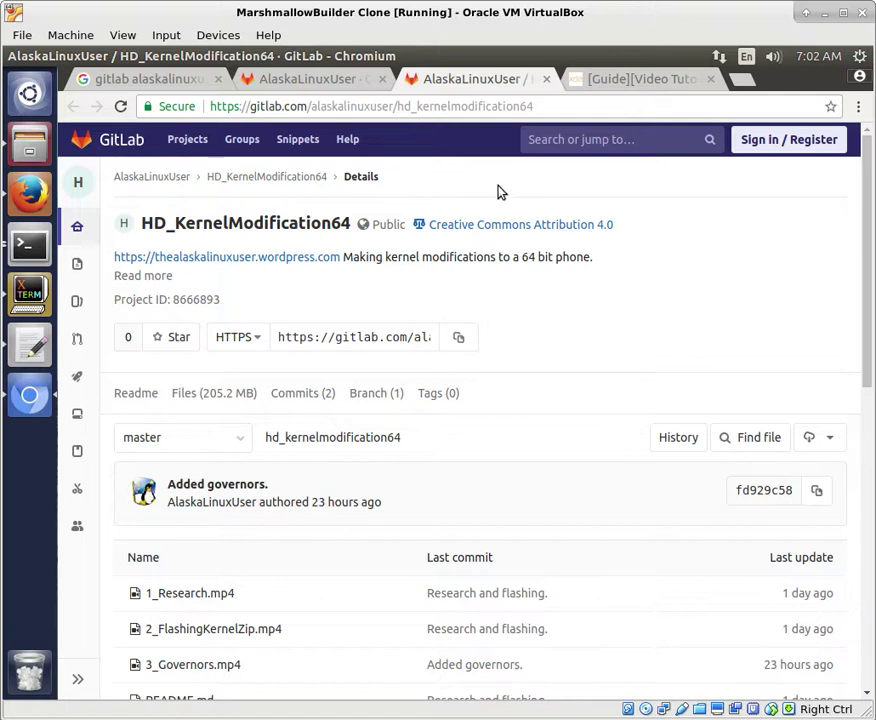
click(348, 82)
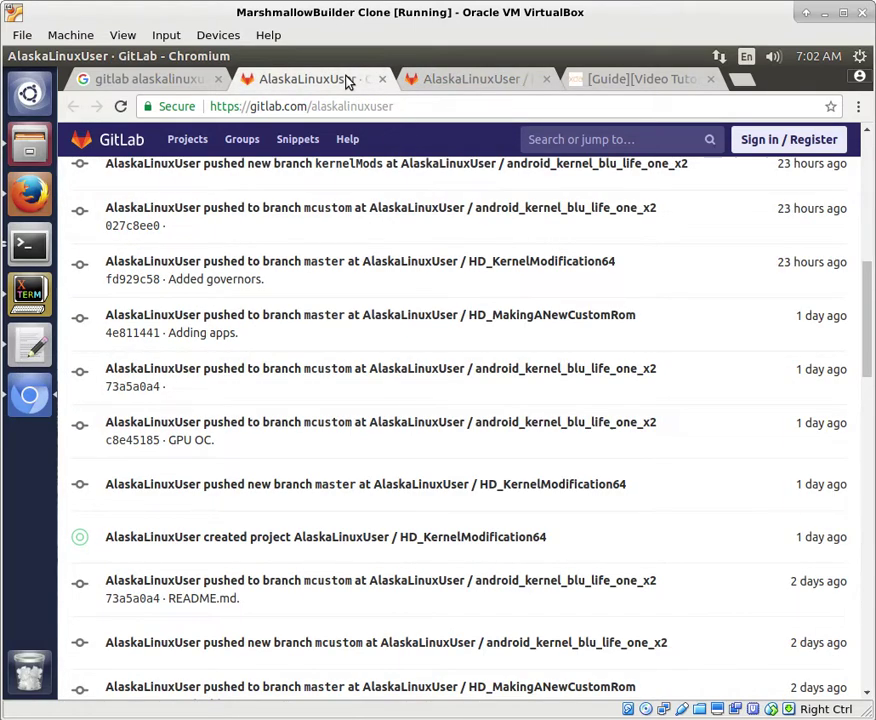
click(450, 80)
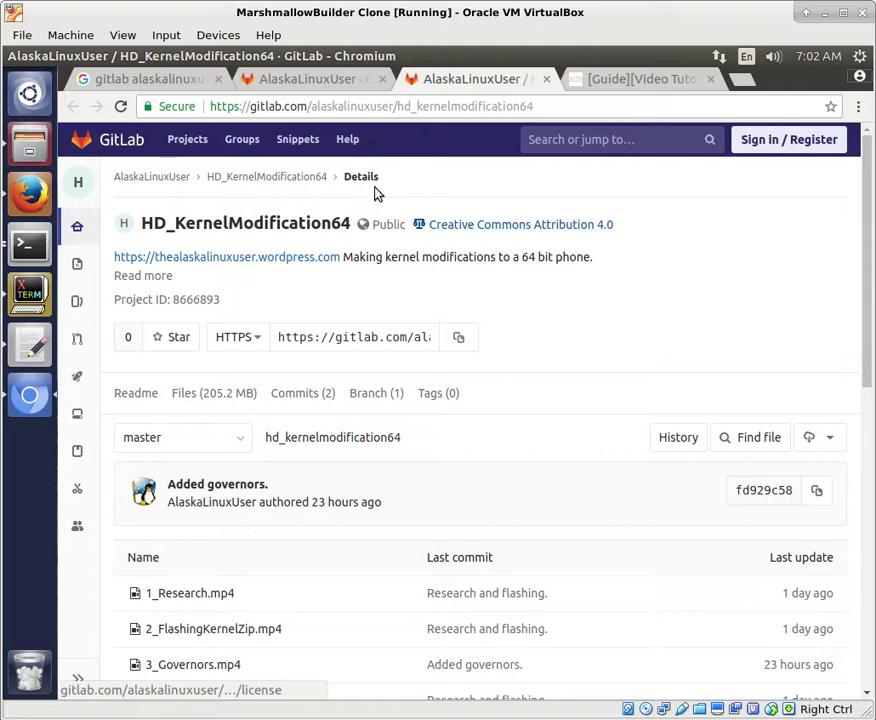
click(275, 82)
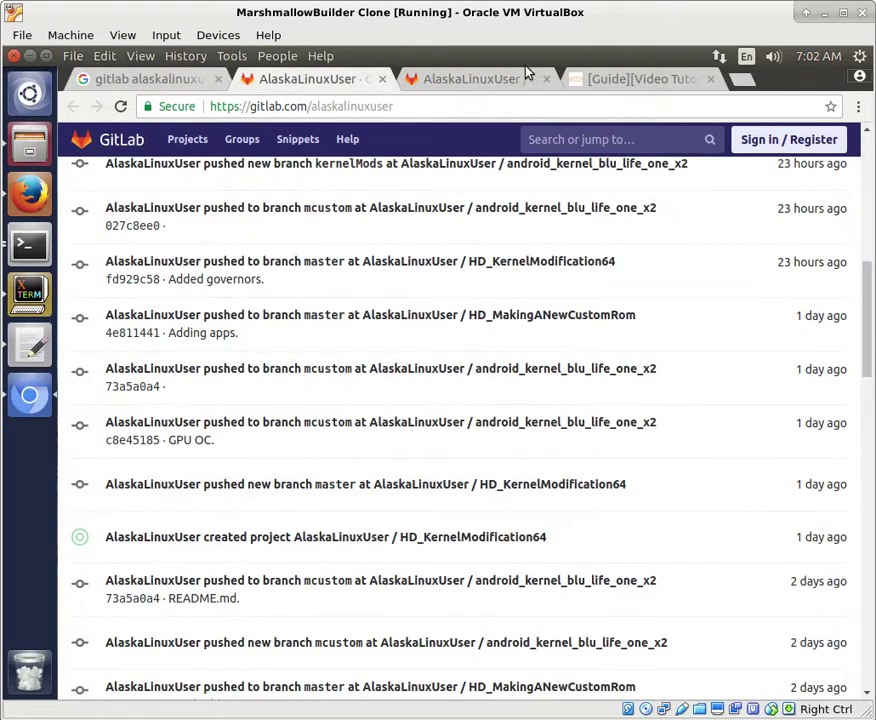
click(626, 80)
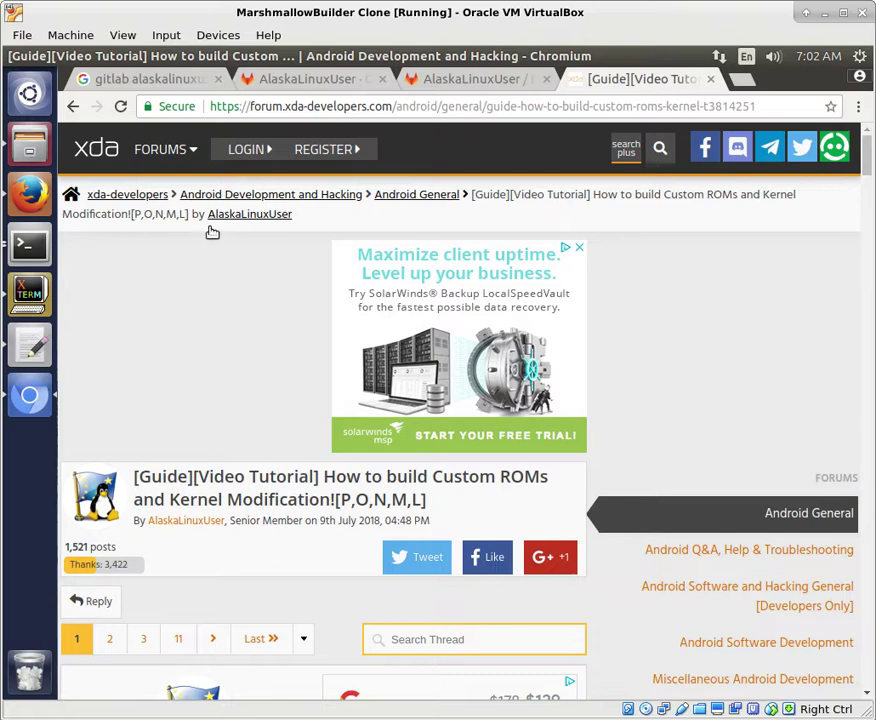
Read through page 1 of the XDA video tutorial thread and jump to its last page, 35
scroll(221, 450, down, 2)
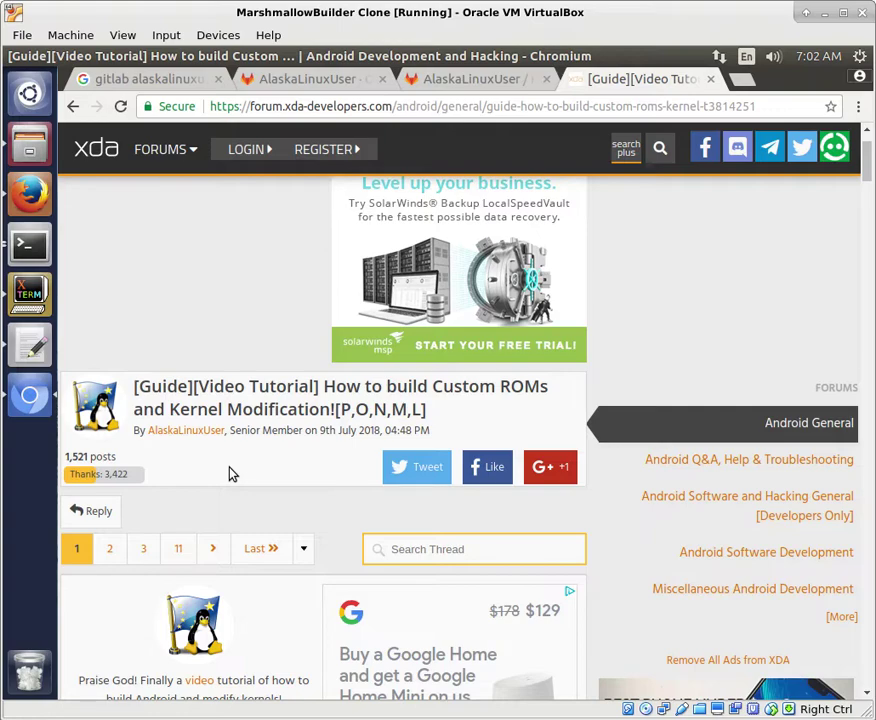
scroll(232, 475, down, 10)
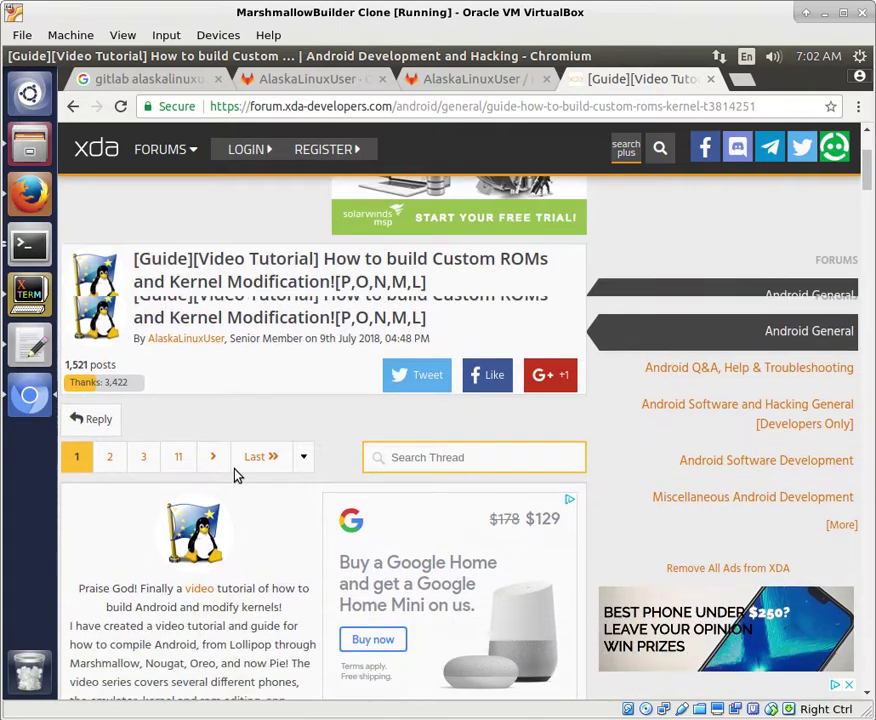
scroll(237, 476, down, 11)
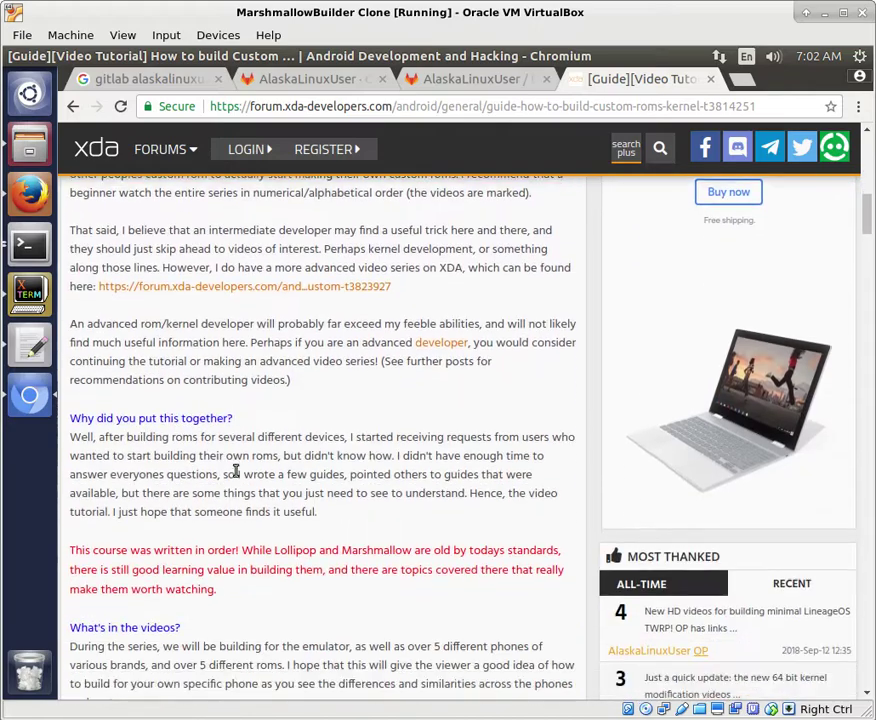
scroll(535, 496, down, 6)
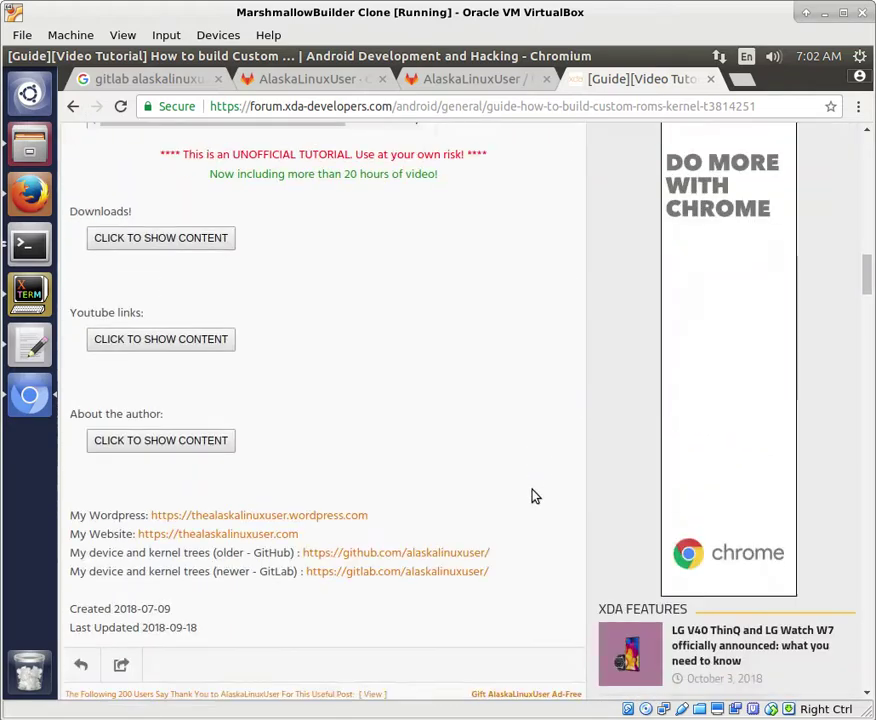
scroll(460, 522, down, 2)
scroll(460, 522, down, 7)
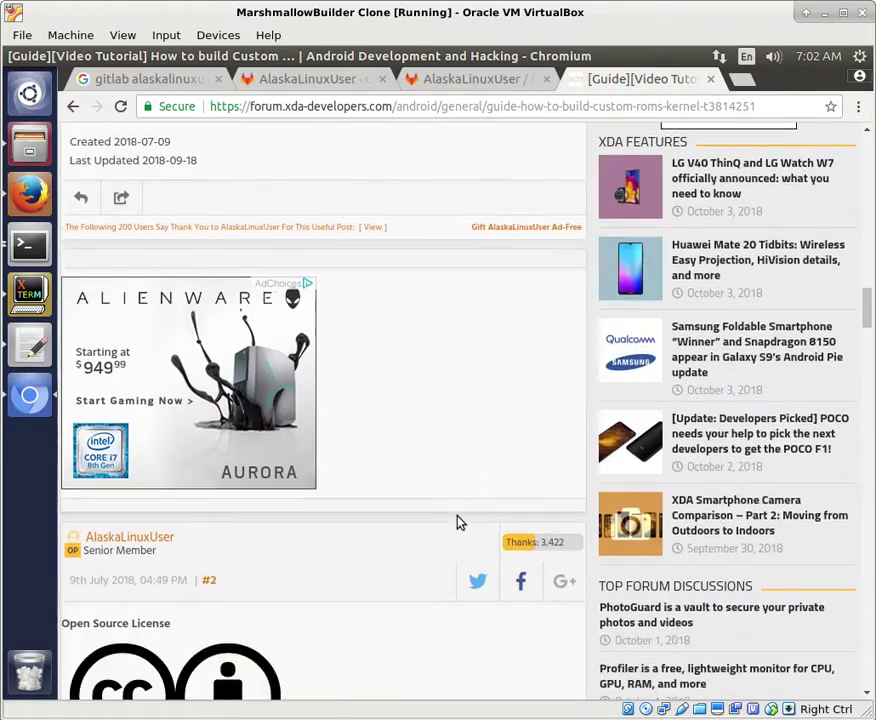
scroll(459, 522, down, 9)
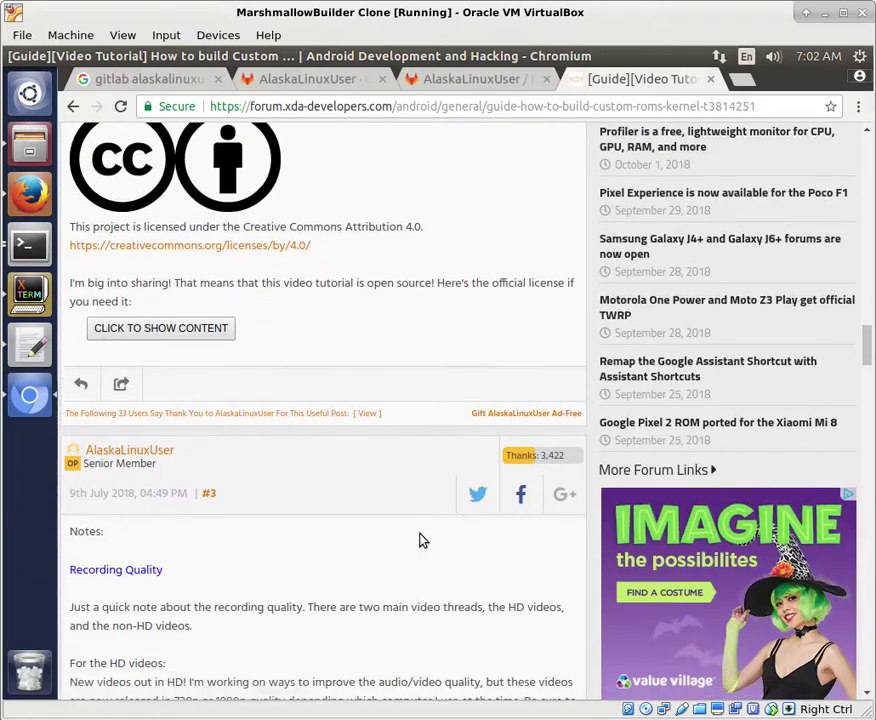
scroll(421, 533, down, 7)
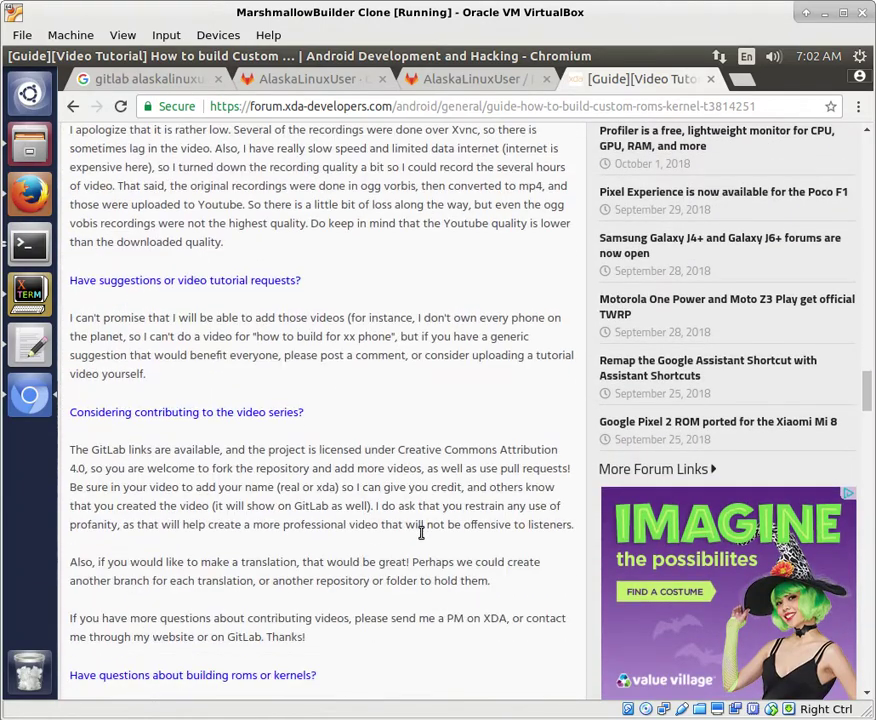
scroll(420, 528, down, 8)
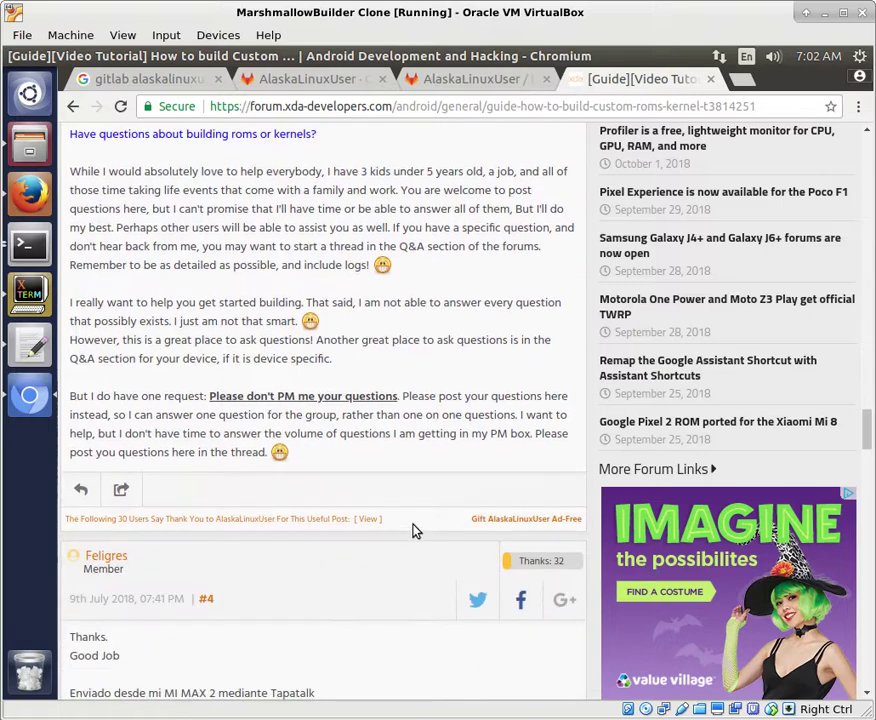
scroll(405, 542, down, 2)
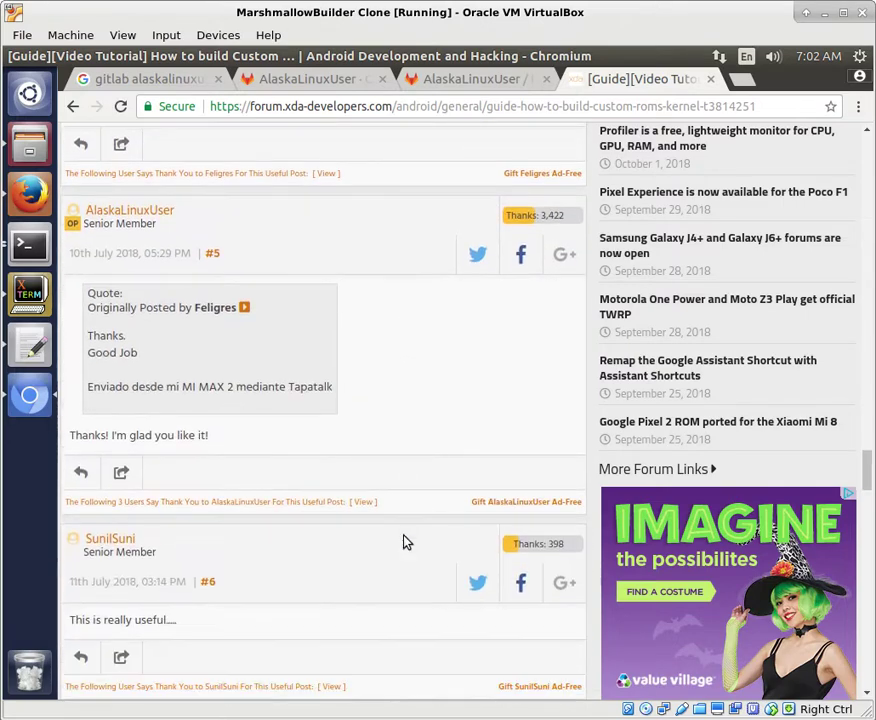
scroll(391, 571, down, 3)
scroll(395, 570, down, 10)
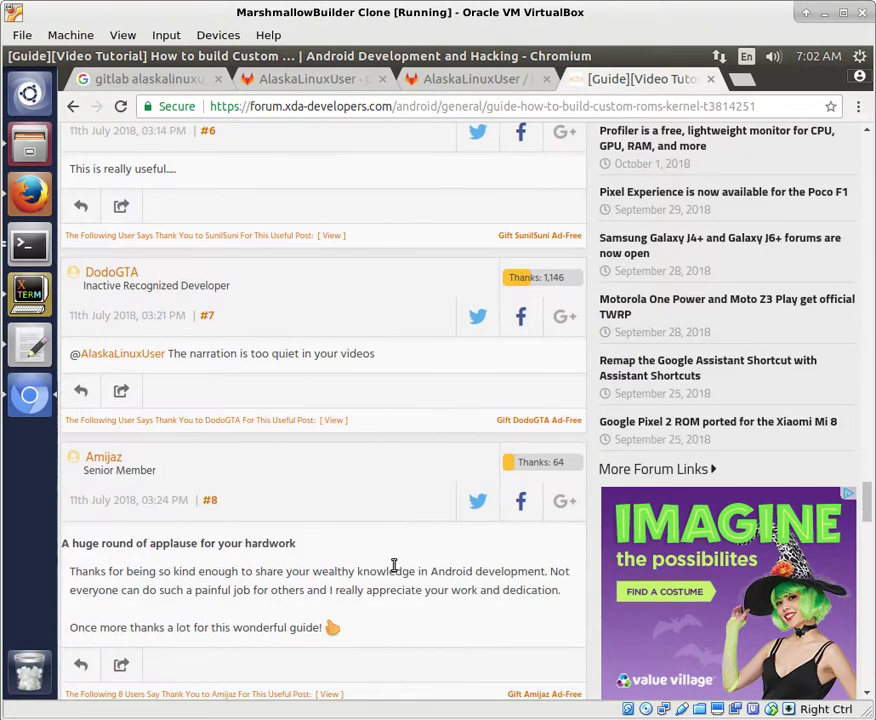
scroll(398, 569, down, 3)
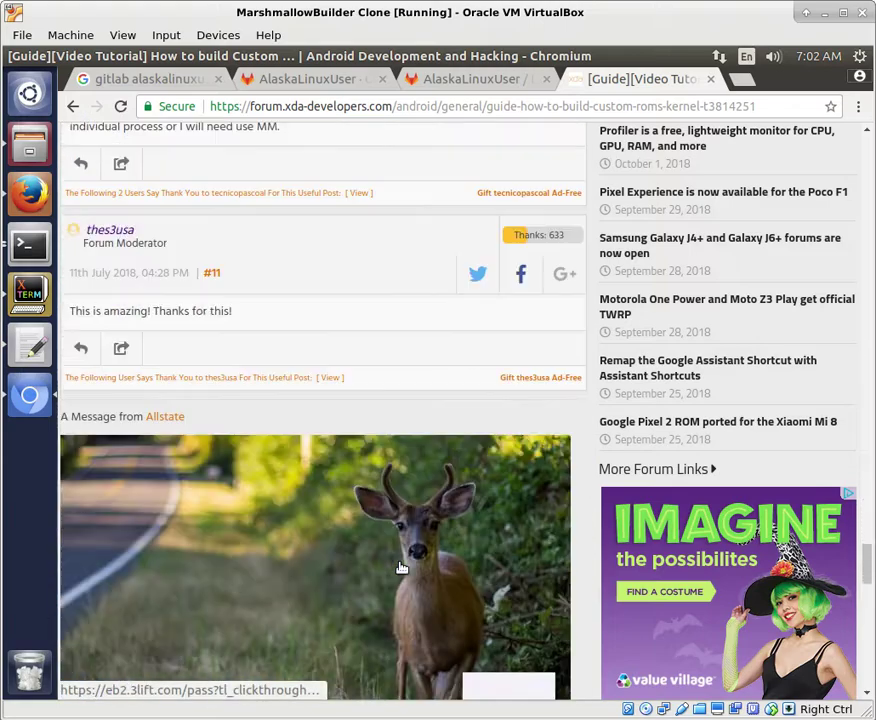
scroll(426, 556, down, 4)
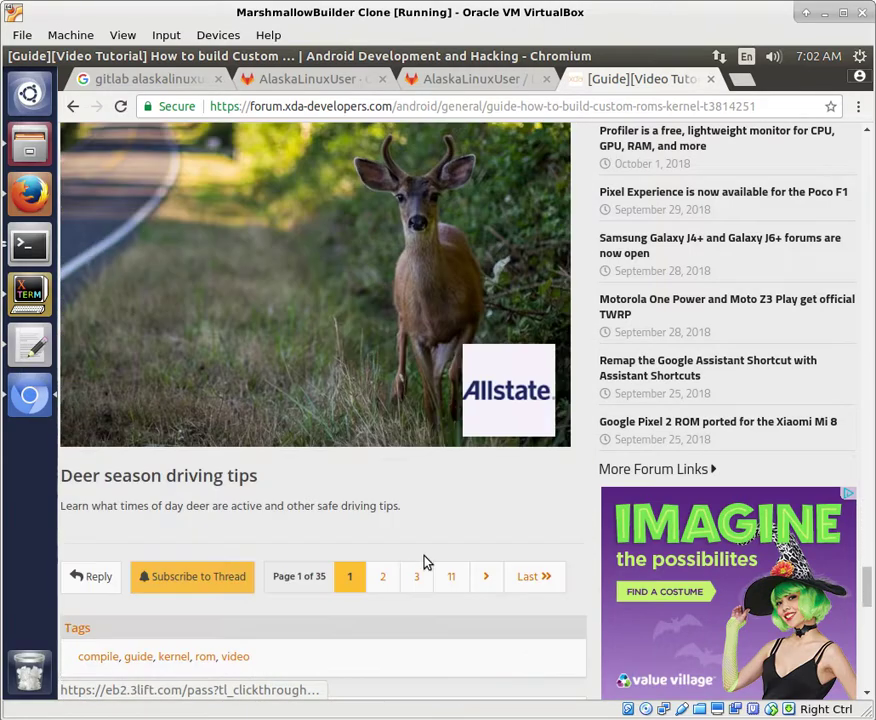
click(512, 573)
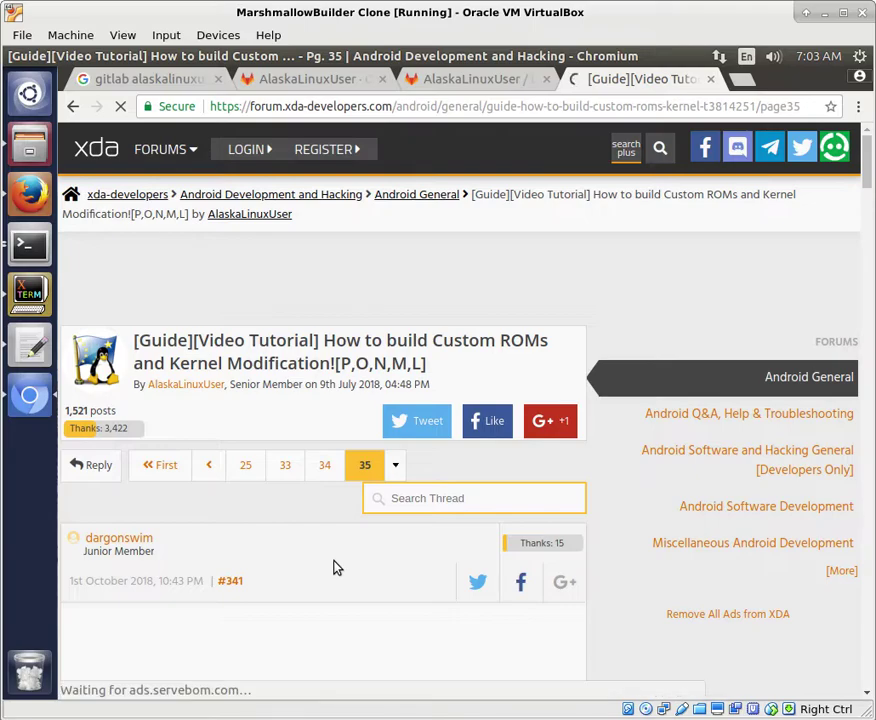
Read page 35's newest replies down to post #343, then minimize the browser to reveal the running build
scroll(335, 565, down, 5)
scroll(363, 512, down, 5)
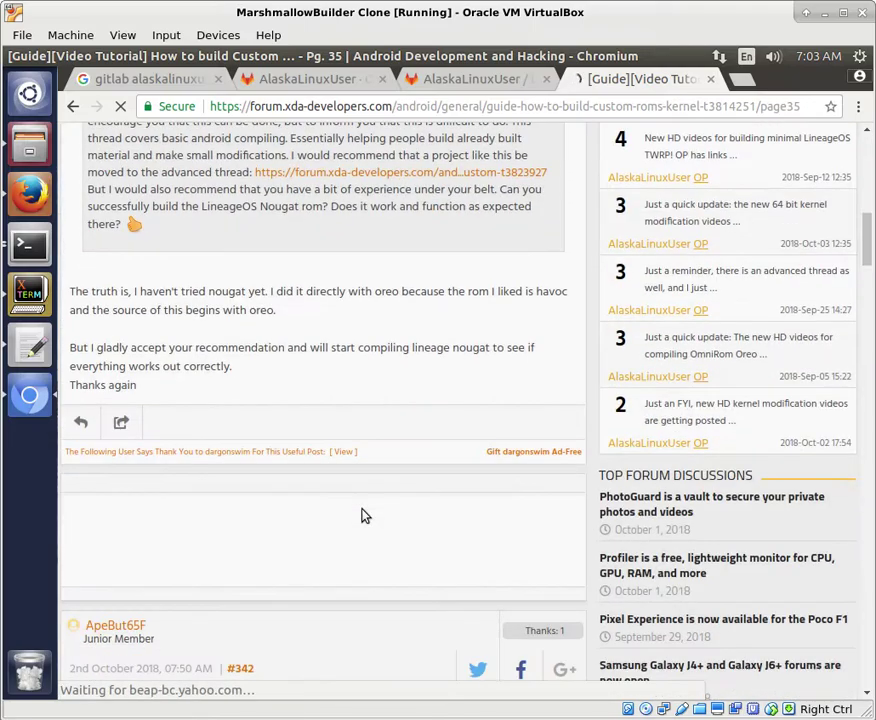
scroll(357, 514, down, 5)
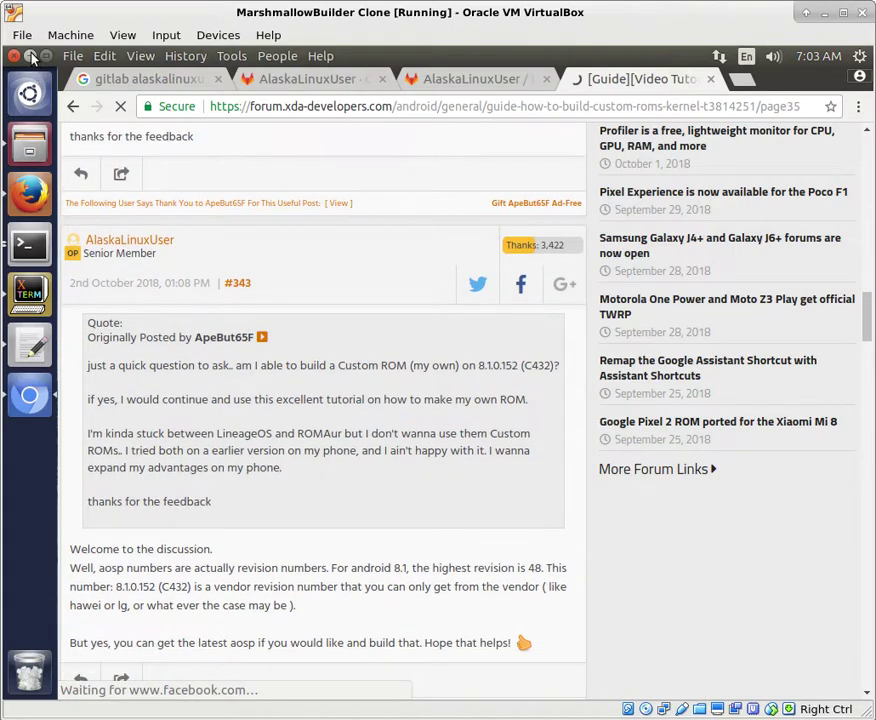
click(31, 56)
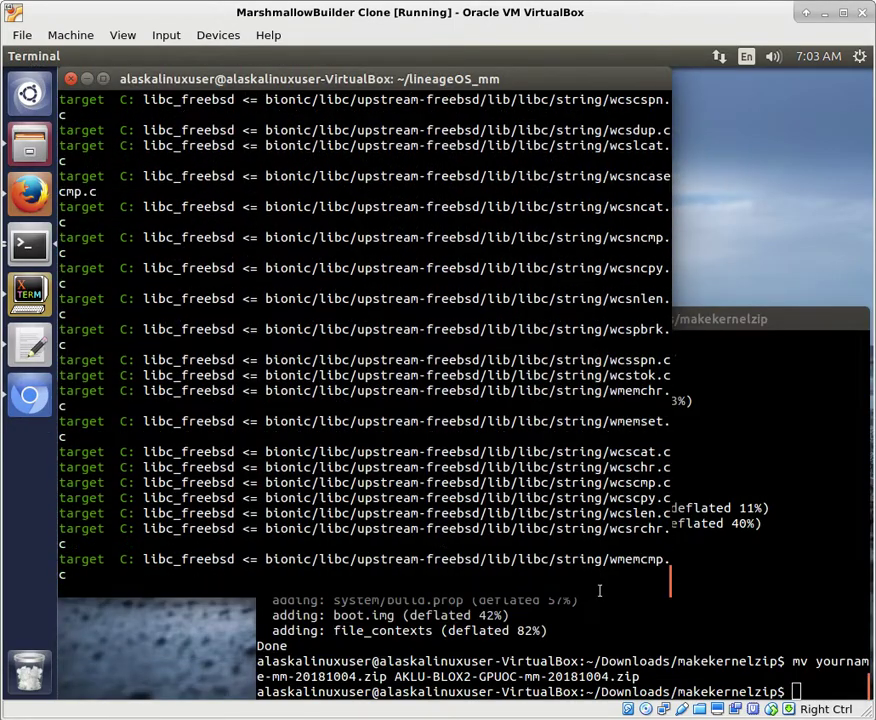